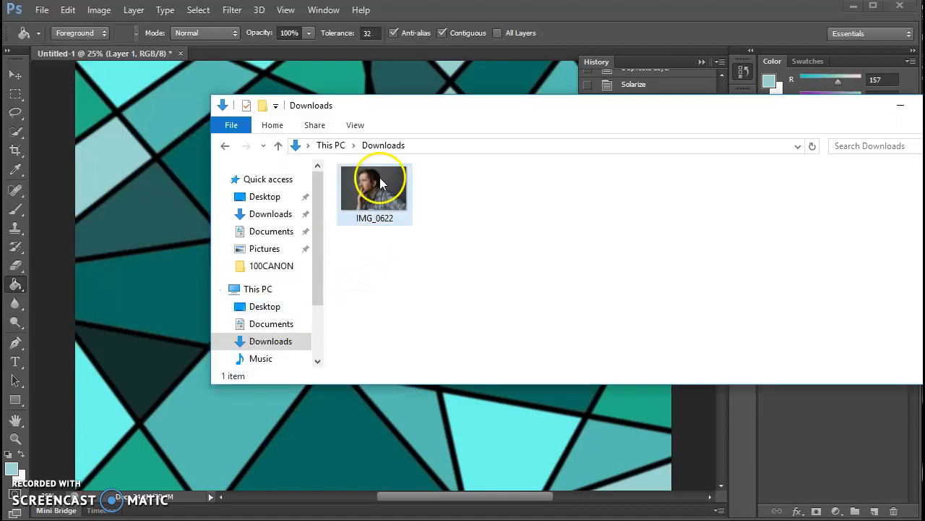
# Step: Place the IMG_0622 photo from the Downloads folder into the document and move it down to the canvas's lower edge
pyautogui.moveTo(373, 180); pyautogui.dragTo(171, 304)
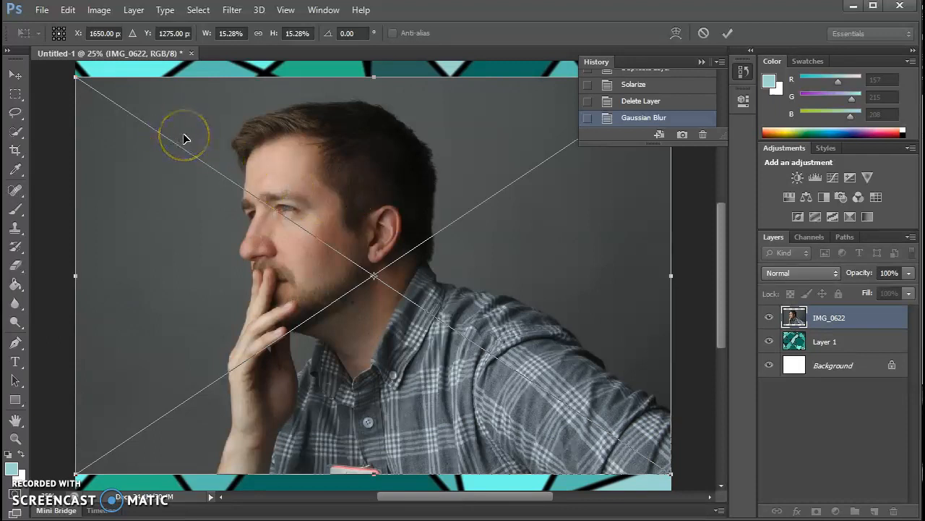
pyautogui.press('Return')
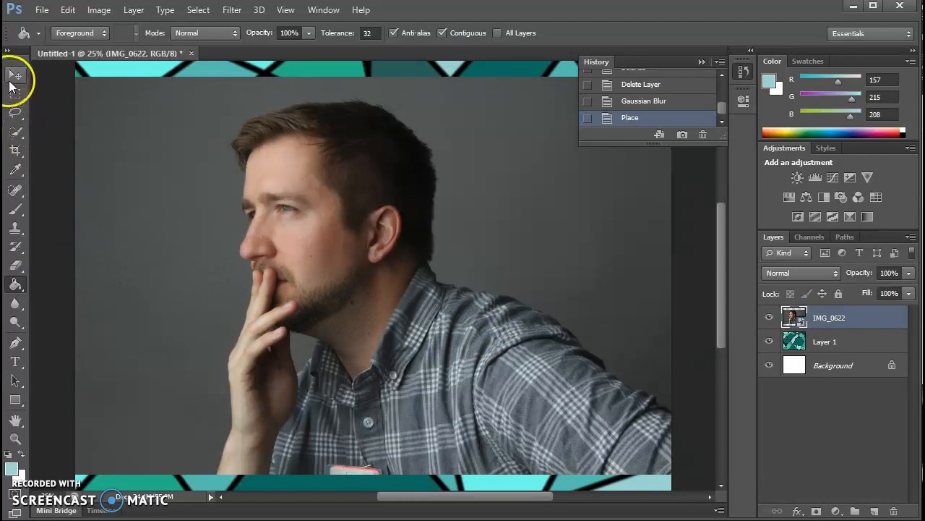
pyautogui.click(13, 78)
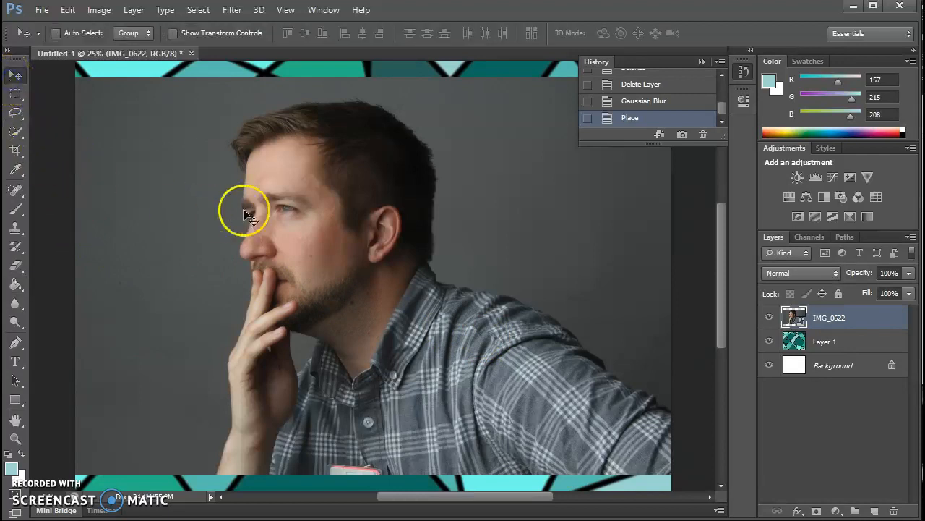
pyautogui.moveTo(259, 155)
pyautogui.mouseDown()
pyautogui.moveTo(246, 167)
pyautogui.moveTo(220, 156)
pyautogui.moveTo(261, 145)
pyautogui.moveTo(249, 143)
pyautogui.moveTo(256, 173)
pyautogui.moveTo(262, 155)
pyautogui.moveTo(262, 169)
pyautogui.mouseUp()
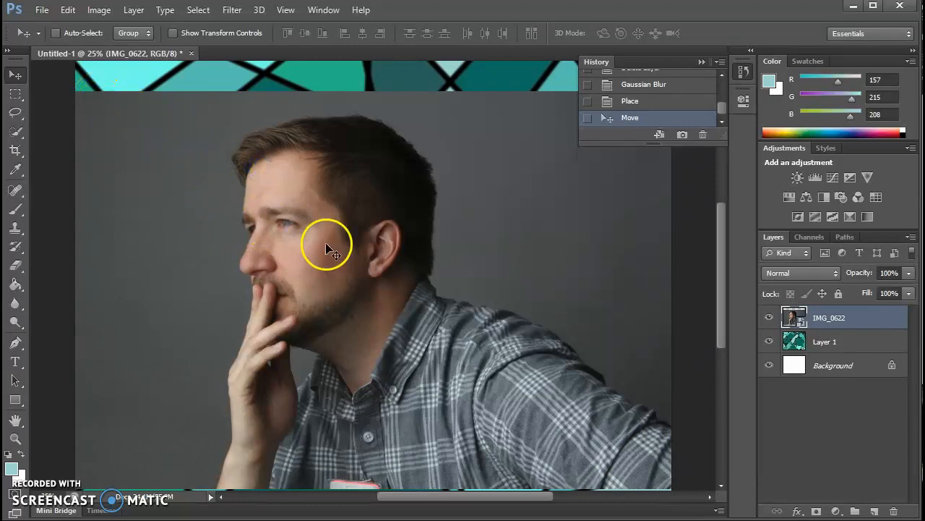
# Step: Select the man's head, face and neck in the IMG_0622 layer with the Quick Selection tool
pyautogui.click(16, 135)
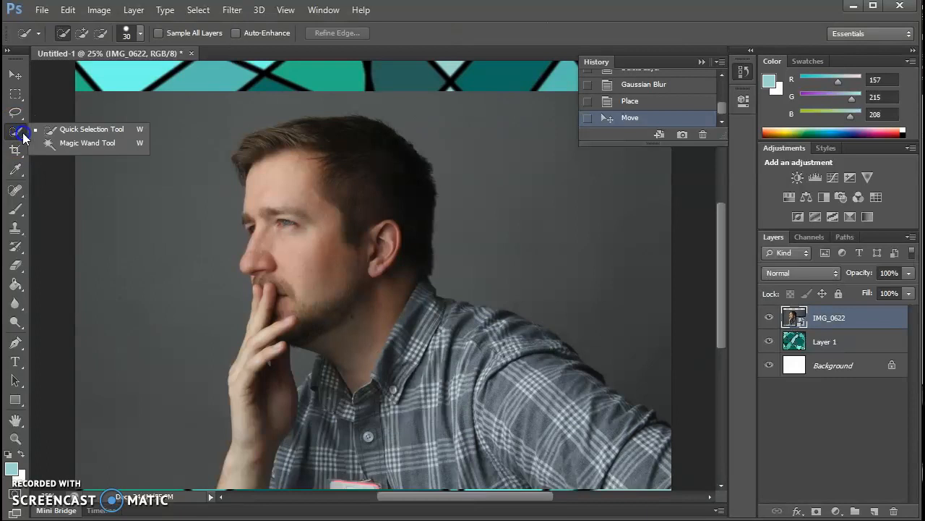
pyautogui.click(62, 132)
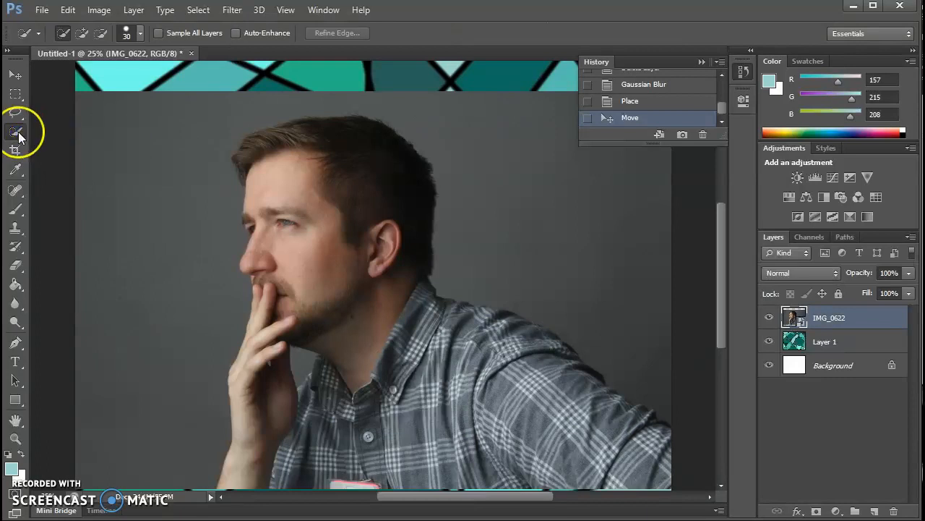
pyautogui.moveTo(19, 135); pyautogui.dragTo(84, 130)
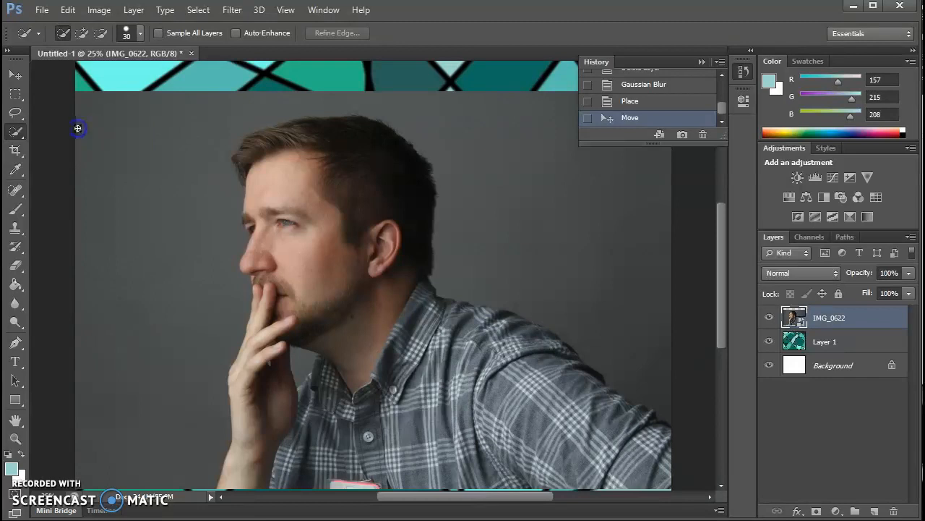
pyautogui.scroll(-1, 448, 360)
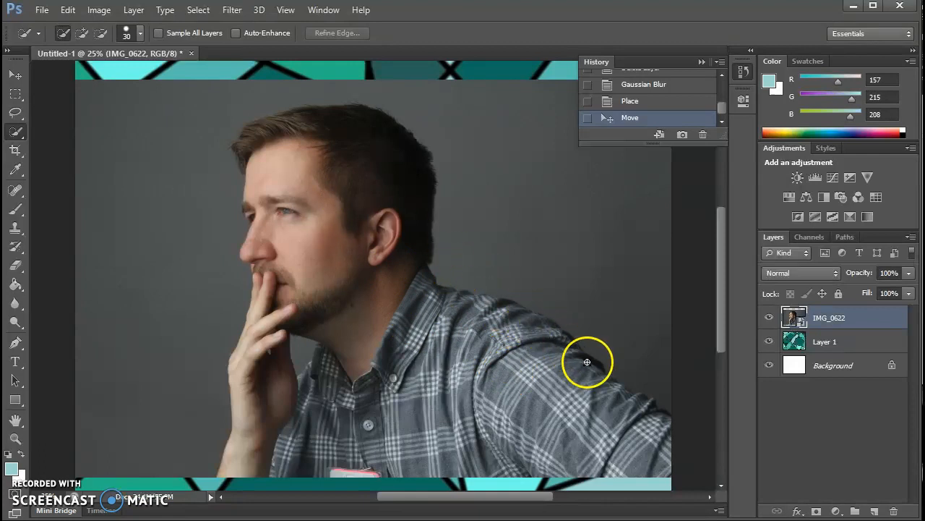
pyautogui.moveTo(262, 143)
pyautogui.mouseDown()
pyautogui.moveTo(323, 130)
pyautogui.moveTo(364, 155)
pyautogui.moveTo(368, 179)
pyautogui.moveTo(308, 150)
pyautogui.moveTo(246, 146)
pyautogui.moveTo(290, 160)
pyautogui.mouseUp()
pyautogui.moveTo(368, 195)
pyautogui.mouseDown()
pyautogui.moveTo(395, 221)
pyautogui.moveTo(278, 209)
pyautogui.moveTo(359, 228)
pyautogui.mouseUp()
pyautogui.moveTo(302, 209)
pyautogui.mouseDown()
pyautogui.moveTo(248, 202)
pyautogui.moveTo(251, 214)
pyautogui.moveTo(282, 228)
pyautogui.moveTo(369, 249)
pyautogui.mouseUp()
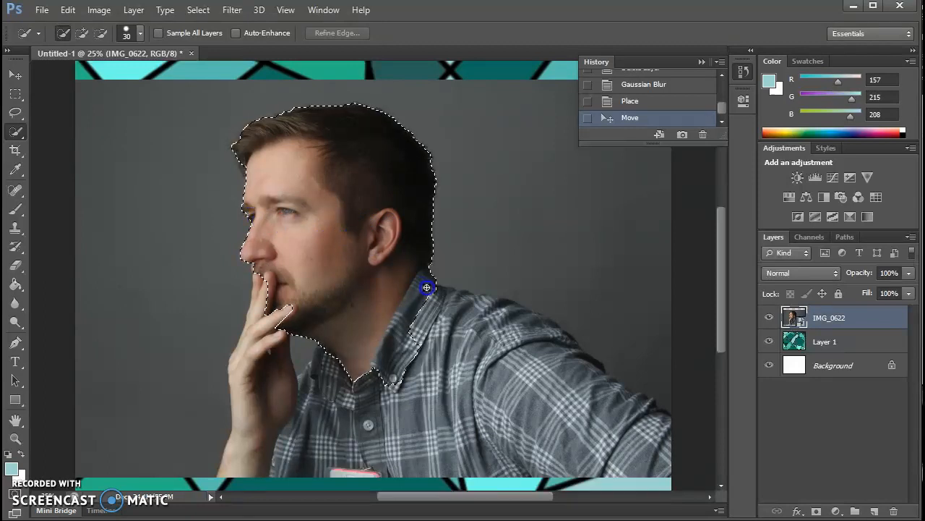
# Step: Extend the quick selection over the man's collar, plaid shirt, arm, shoulder and hand
pyautogui.moveTo(427, 295)
pyautogui.mouseDown()
pyautogui.moveTo(434, 310)
pyautogui.moveTo(490, 345)
pyautogui.moveTo(369, 337)
pyautogui.moveTo(427, 382)
pyautogui.moveTo(488, 382)
pyautogui.moveTo(387, 431)
pyautogui.moveTo(384, 409)
pyautogui.moveTo(509, 420)
pyautogui.moveTo(468, 437)
pyautogui.moveTo(489, 443)
pyautogui.moveTo(578, 441)
pyautogui.moveTo(541, 437)
pyautogui.moveTo(440, 398)
pyautogui.moveTo(430, 380)
pyautogui.mouseUp()
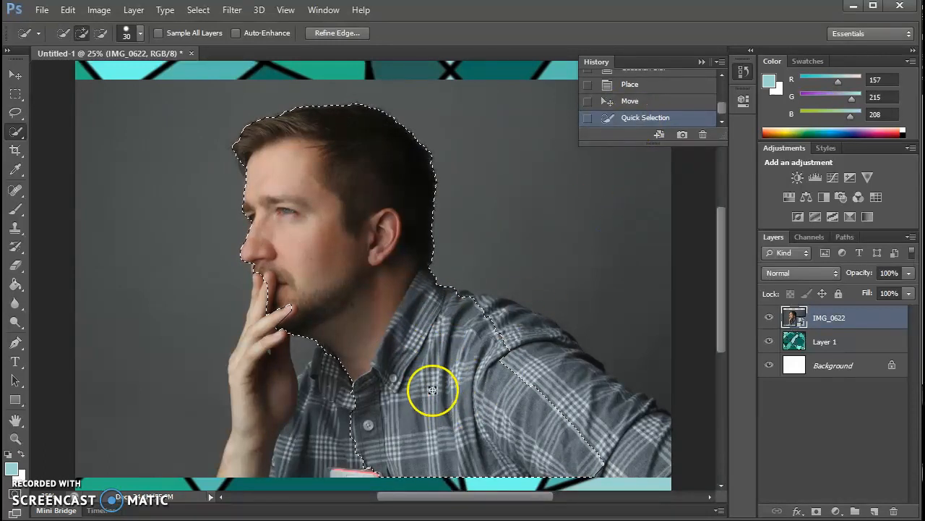
pyautogui.moveTo(450, 309)
pyautogui.mouseDown()
pyautogui.moveTo(457, 297)
pyautogui.moveTo(515, 318)
pyautogui.moveTo(486, 305)
pyautogui.moveTo(504, 305)
pyautogui.moveTo(484, 300)
pyautogui.moveTo(516, 320)
pyautogui.moveTo(651, 455)
pyautogui.moveTo(652, 434)
pyautogui.moveTo(619, 406)
pyautogui.moveTo(665, 425)
pyautogui.mouseUp()
pyautogui.moveTo(607, 404)
pyautogui.mouseDown()
pyautogui.moveTo(477, 402)
pyautogui.moveTo(307, 448)
pyautogui.moveTo(304, 391)
pyautogui.mouseUp()
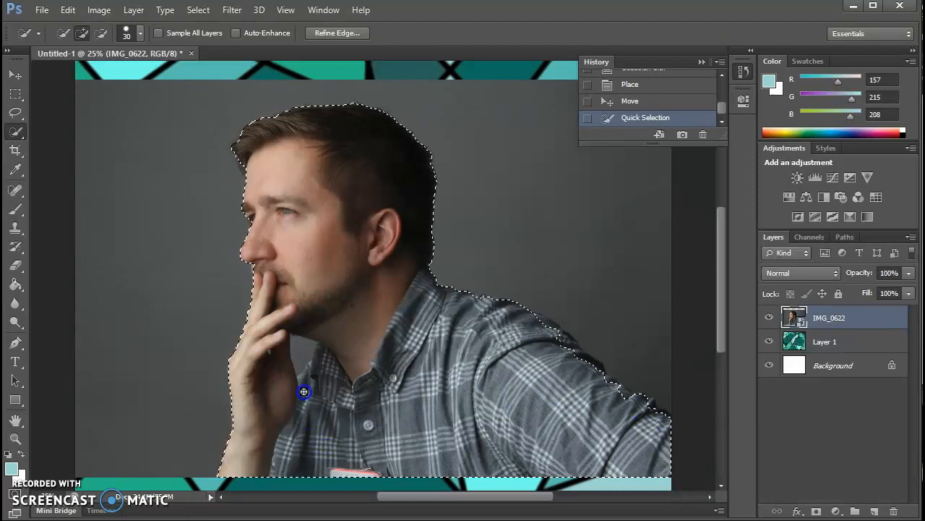
pyautogui.moveTo(254, 264)
pyautogui.mouseDown()
pyautogui.moveTo(266, 214)
pyautogui.moveTo(253, 173)
pyautogui.mouseUp()
pyautogui.click(401, 284)
pyautogui.moveTo(517, 358); pyautogui.dragTo(572, 366)
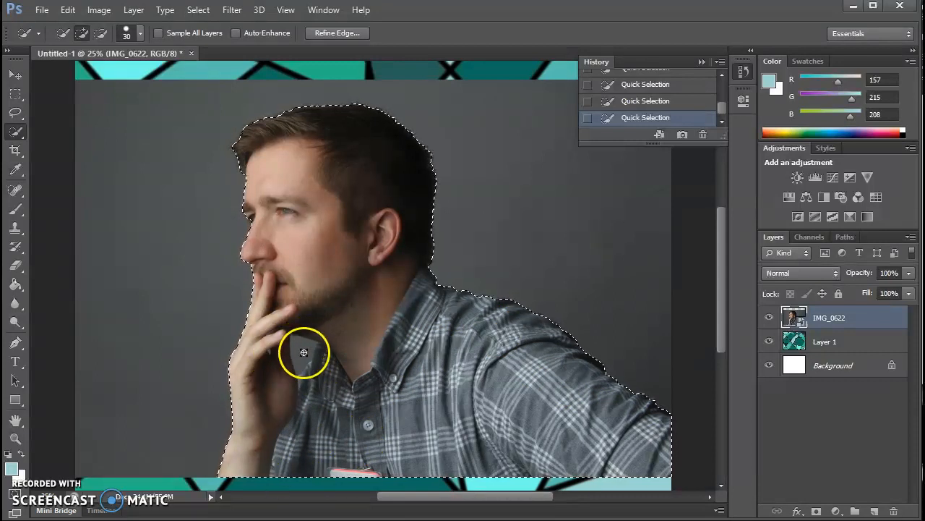
# Step: Subtract the background gap between the hand, chin and collar from the selection, keeping the shirt edge selected
pyautogui.hotkey('ctrl', '+')
pyautogui.hotkey('ctrl', '+')
pyautogui.hotkey('ctrl', '+')
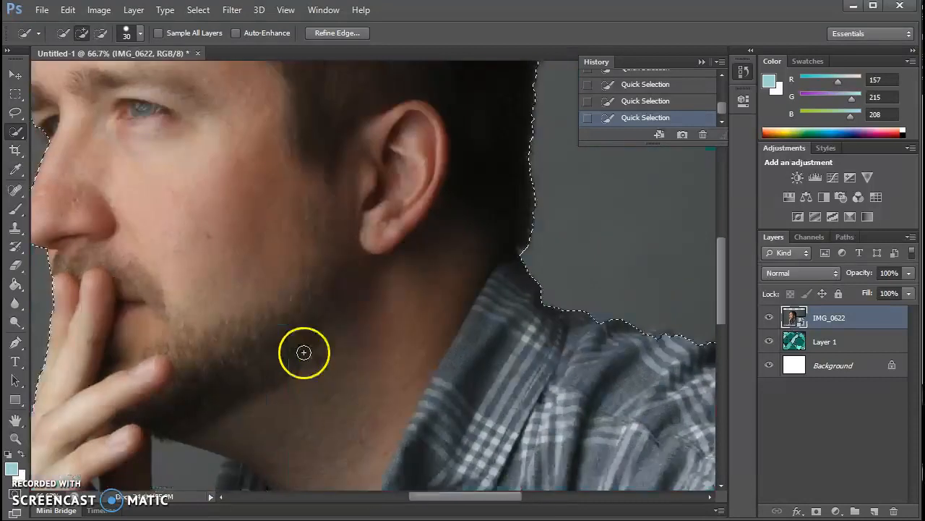
pyautogui.moveTo(289, 355); pyautogui.dragTo(473, 128)
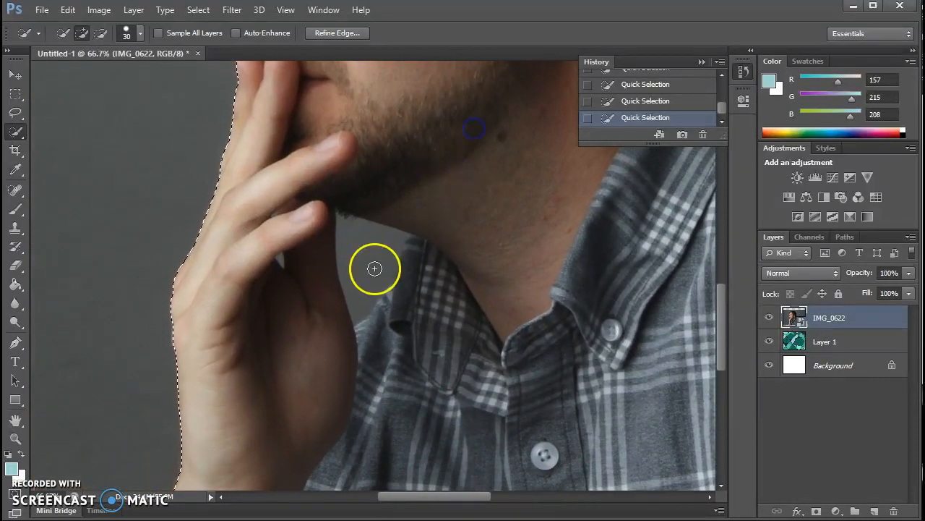
pyautogui.click(101, 33)
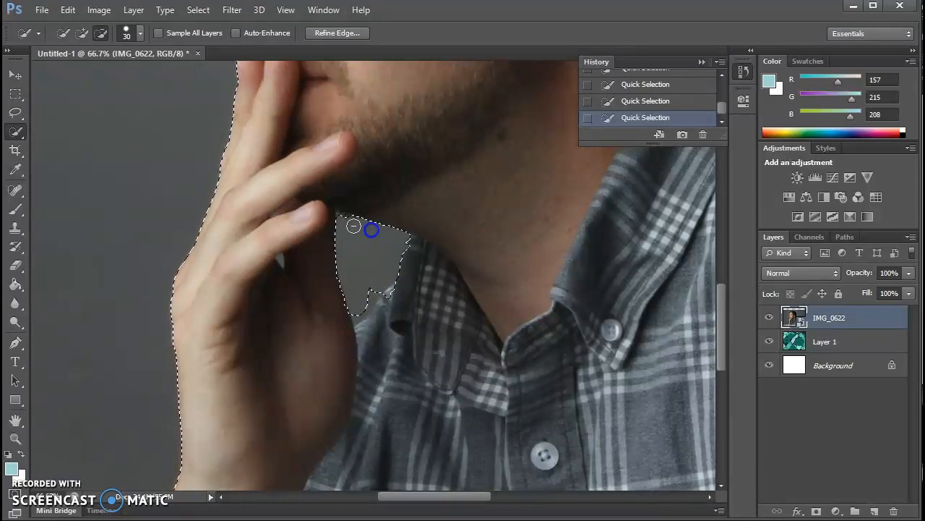
pyautogui.click(64, 33)
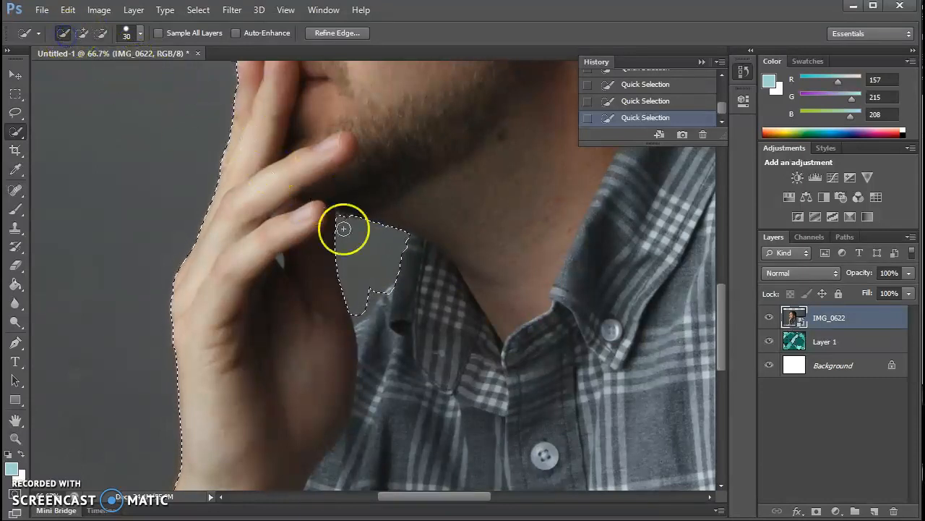
pyautogui.press('alt')
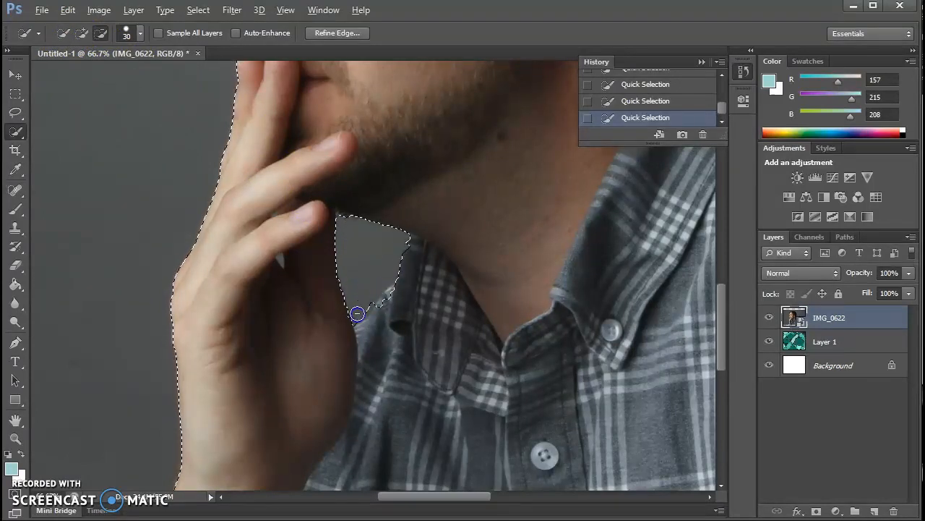
pyautogui.moveTo(358, 314); pyautogui.dragTo(388, 298)
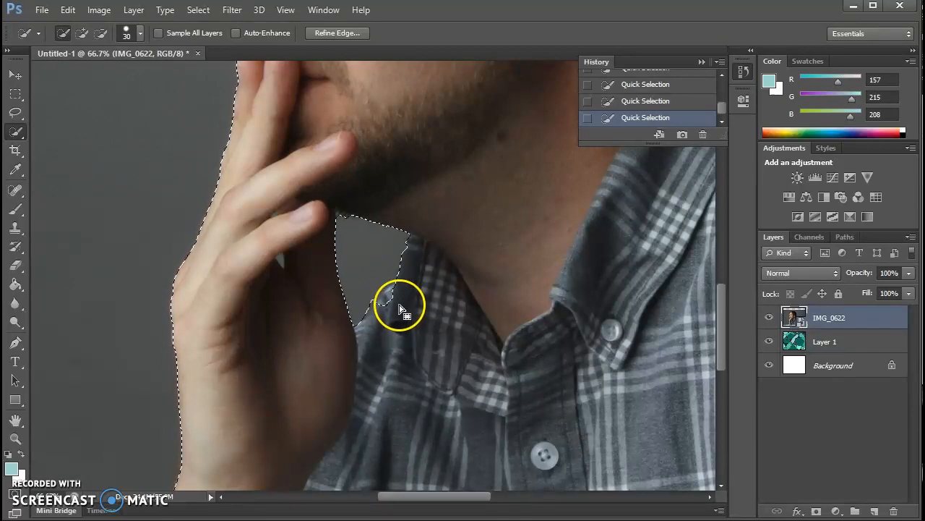
pyautogui.press('shift')
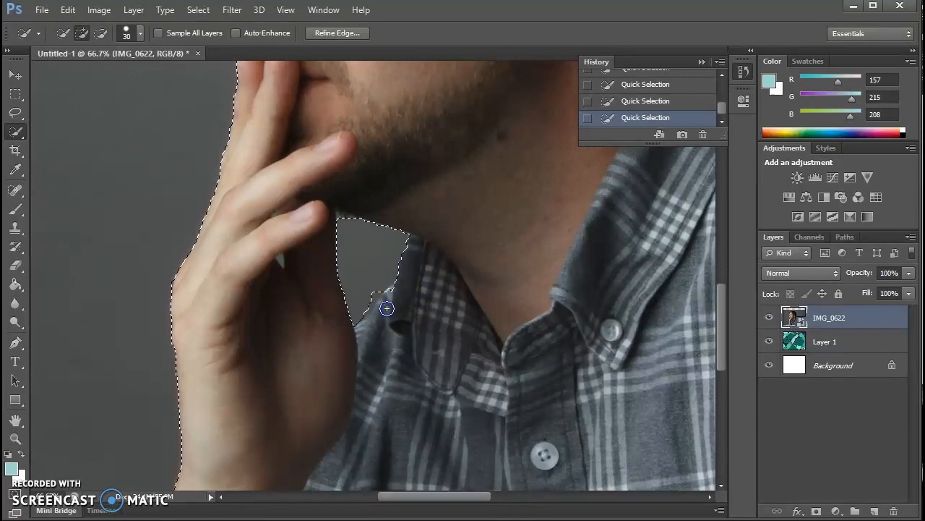
pyautogui.keyDown('alt'); pyautogui.click(369, 284); pyautogui.keyUp('alt')
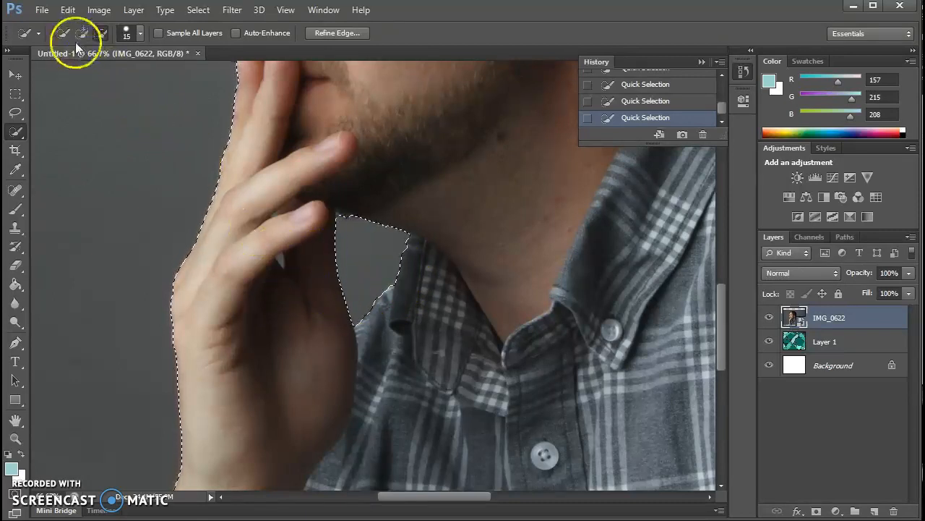
# Step: Reduce the Quick Selection brush to size 8 and subtract the tiny background gap beneath the fingers from the selection
pyautogui.press('[')
pyautogui.press('[')
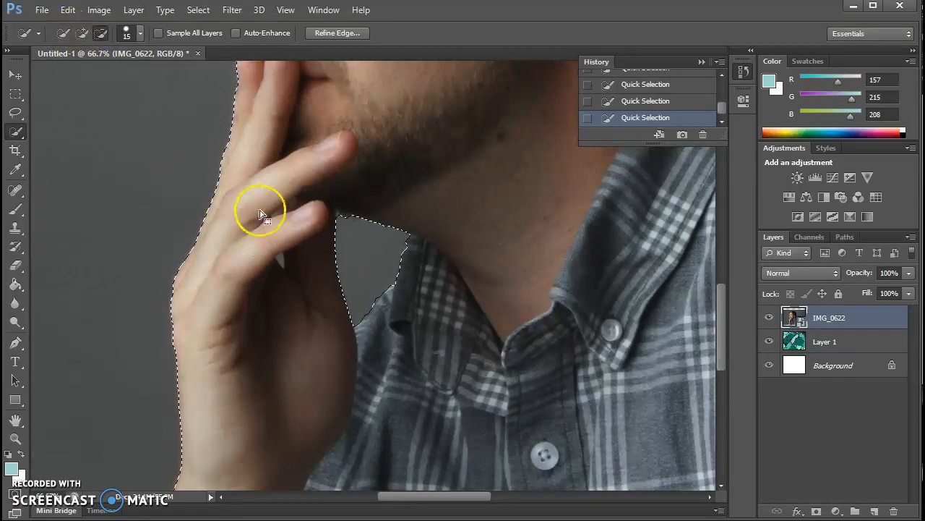
pyautogui.hotkey('alt', '[')
pyautogui.hotkey('alt', ']')
pyautogui.click(63, 31)
pyautogui.click(82, 34)
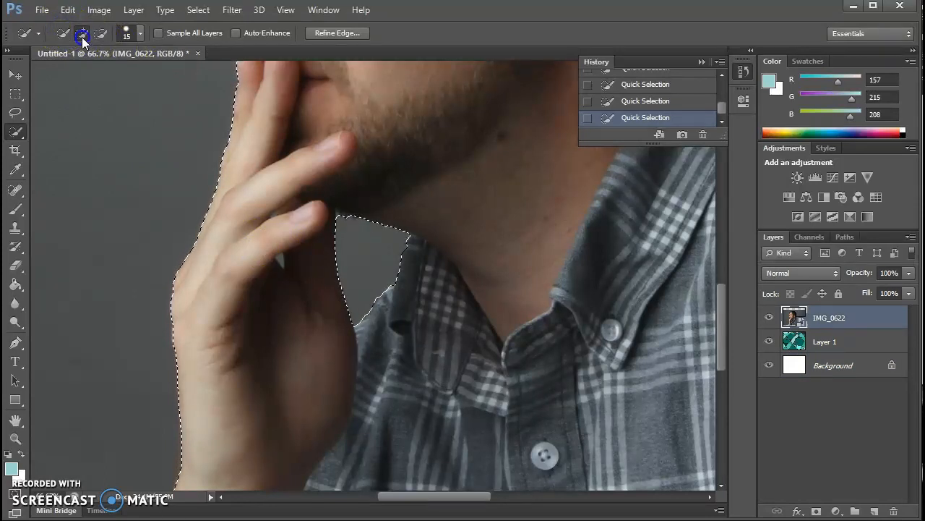
pyautogui.click(100, 33)
pyautogui.press('[')
pyautogui.press('[')
pyautogui.press('[')
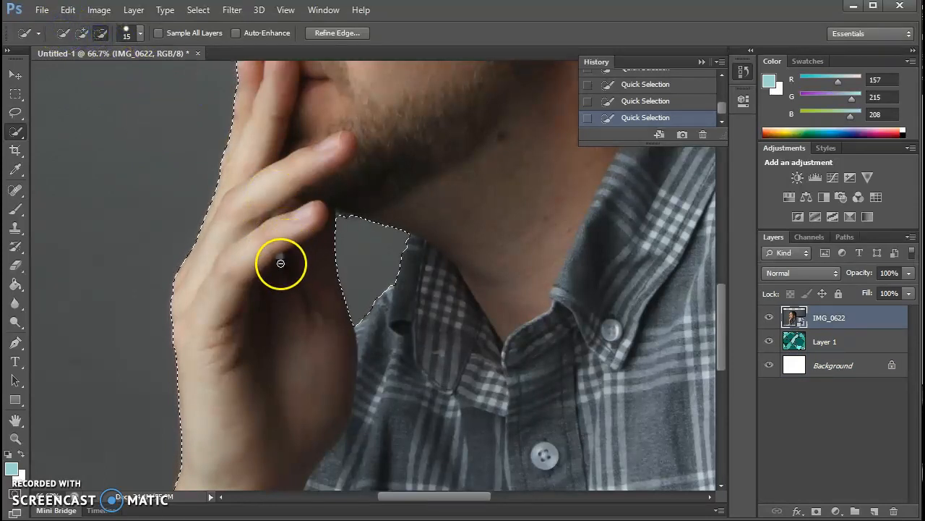
pyautogui.click(280, 260)
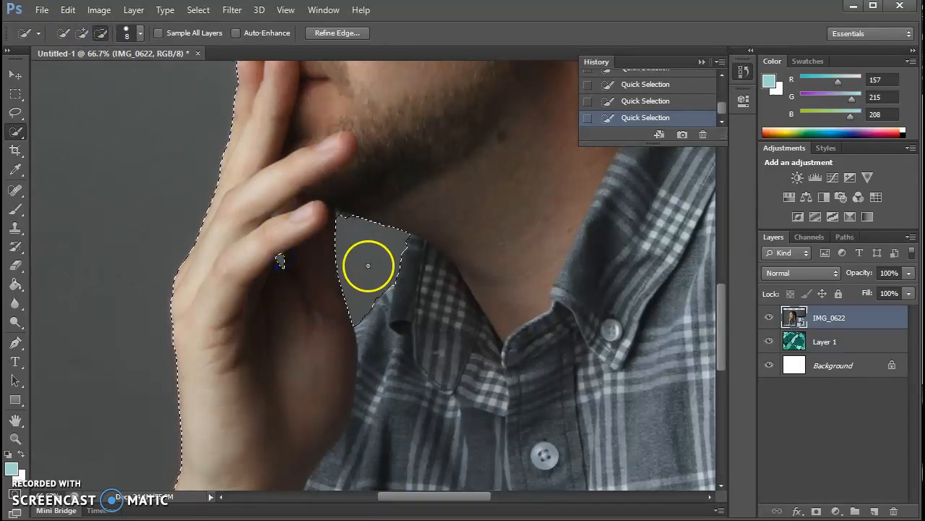
# Step: Open Refine Edge for the man's selection, set the radius to 5.8 px, and move the dialog clear of his head
pyautogui.scroll(-3, 368, 265)
pyautogui.moveTo(536, 191); pyautogui.dragTo(467, 272)
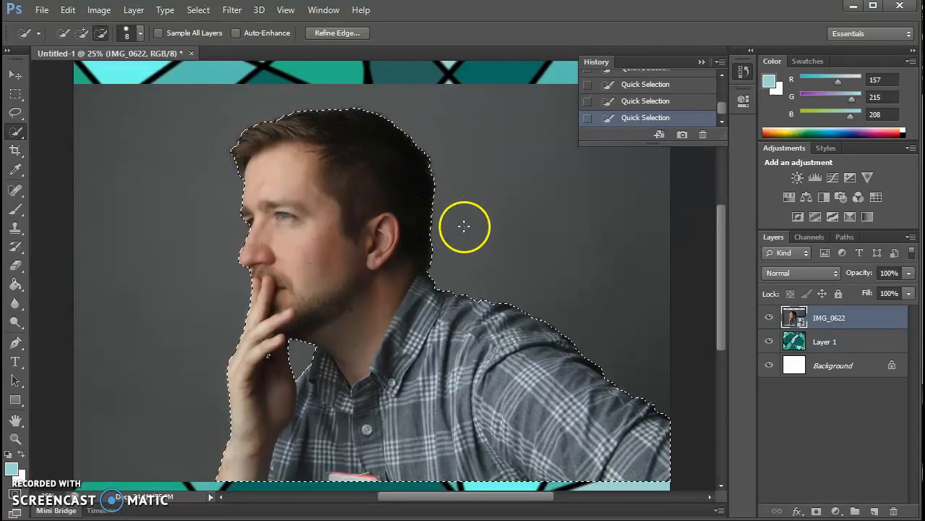
pyautogui.click(329, 33)
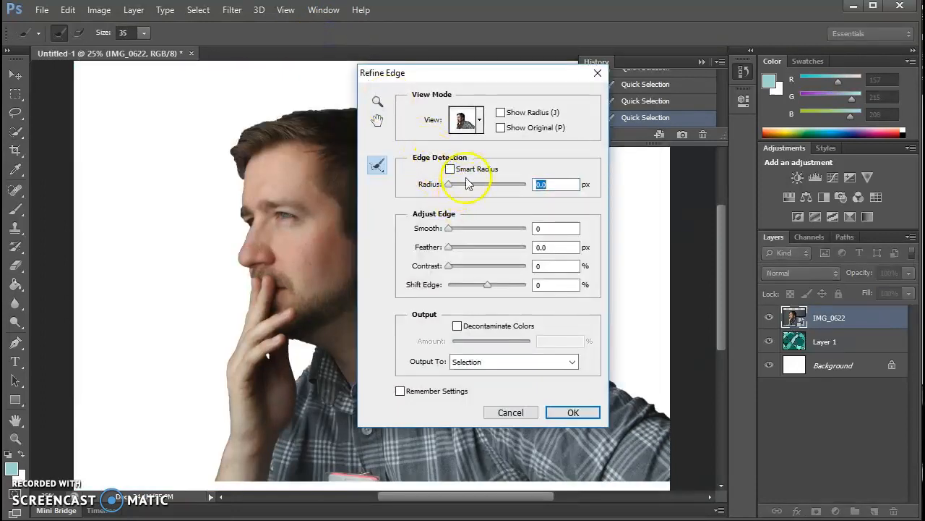
pyautogui.click(458, 185)
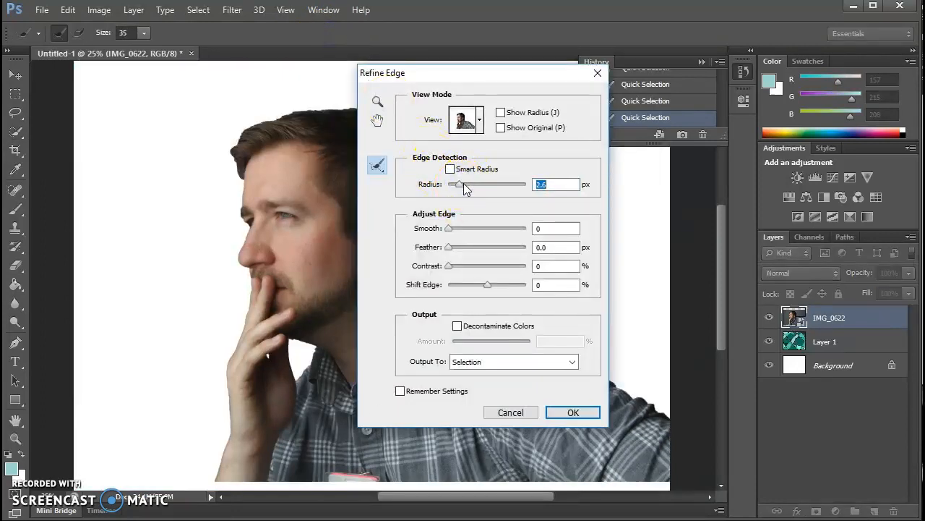
pyautogui.click(470, 185)
pyautogui.moveTo(464, 75); pyautogui.dragTo(602, 105)
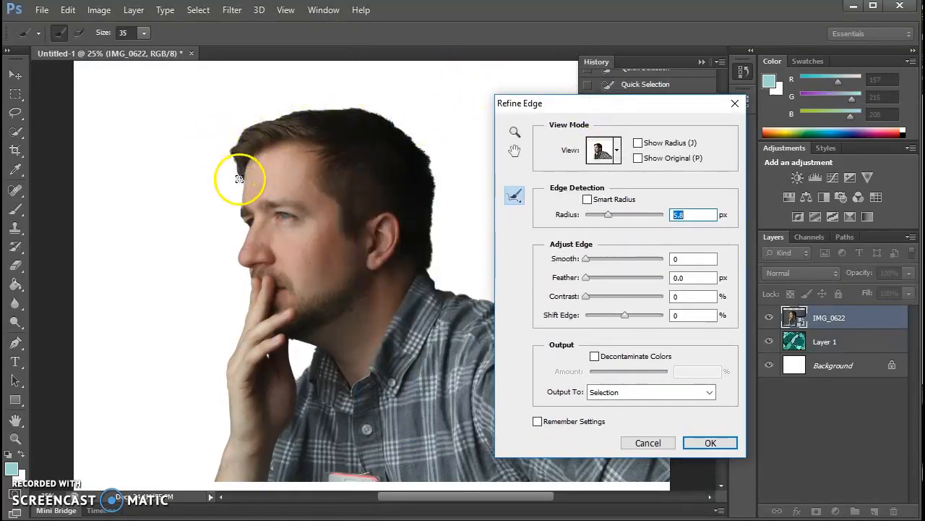
# Step: Refine the hair edges from the forehead over the crown to the nape with the Refine Radius brush and apply the refinement
pyautogui.moveTo(238, 179); pyautogui.dragTo(236, 169)
pyautogui.moveTo(255, 121); pyautogui.dragTo(268, 120)
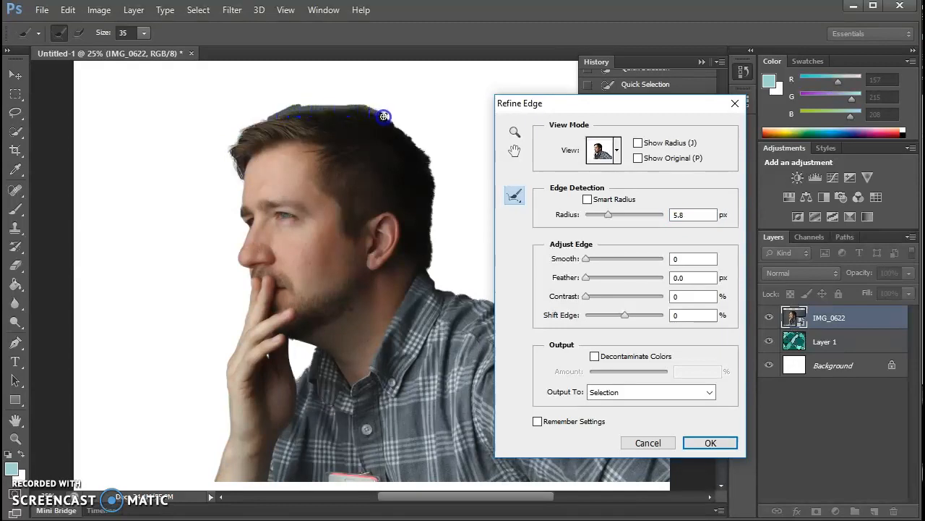
pyautogui.moveTo(397, 126); pyautogui.dragTo(392, 127)
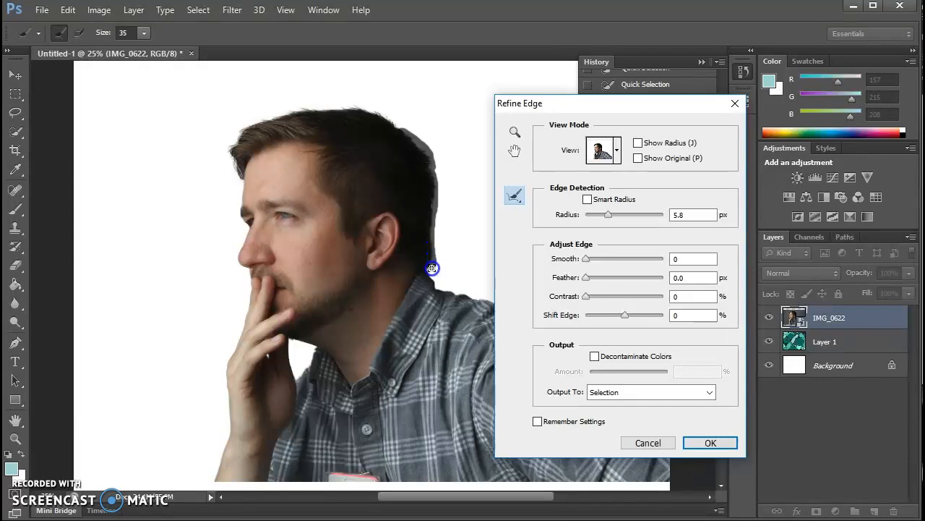
pyautogui.moveTo(429, 262); pyautogui.dragTo(433, 254)
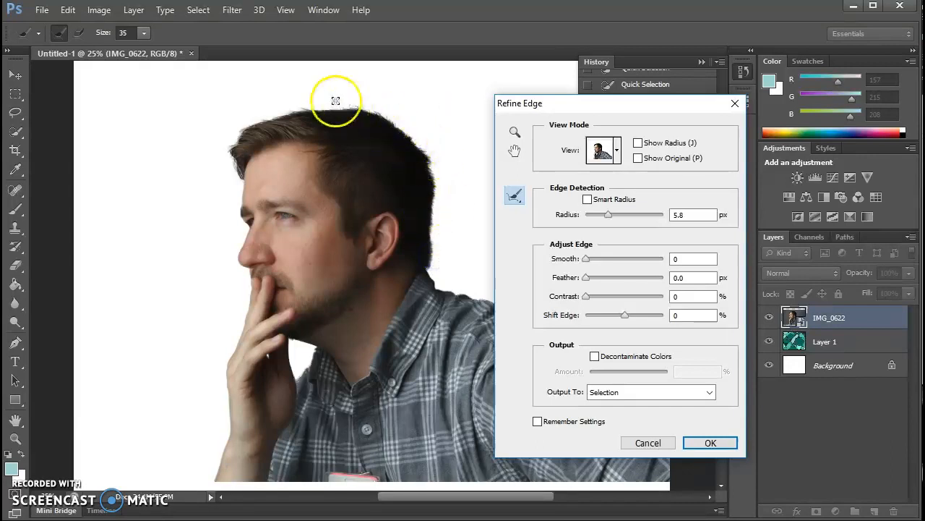
pyautogui.moveTo(235, 172)
pyautogui.mouseDown()
pyautogui.moveTo(227, 145)
pyautogui.moveTo(244, 128)
pyautogui.moveTo(229, 156)
pyautogui.moveTo(237, 173)
pyautogui.mouseUp()
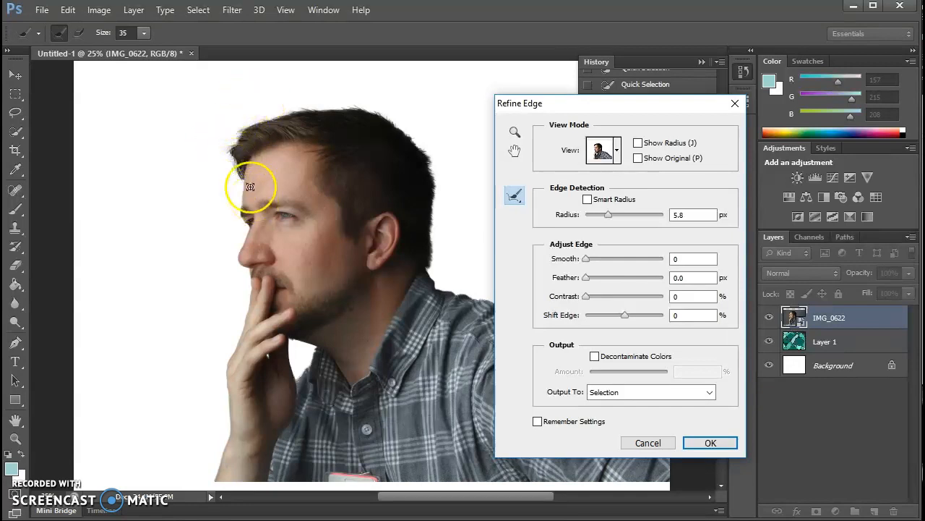
pyautogui.click(711, 443)
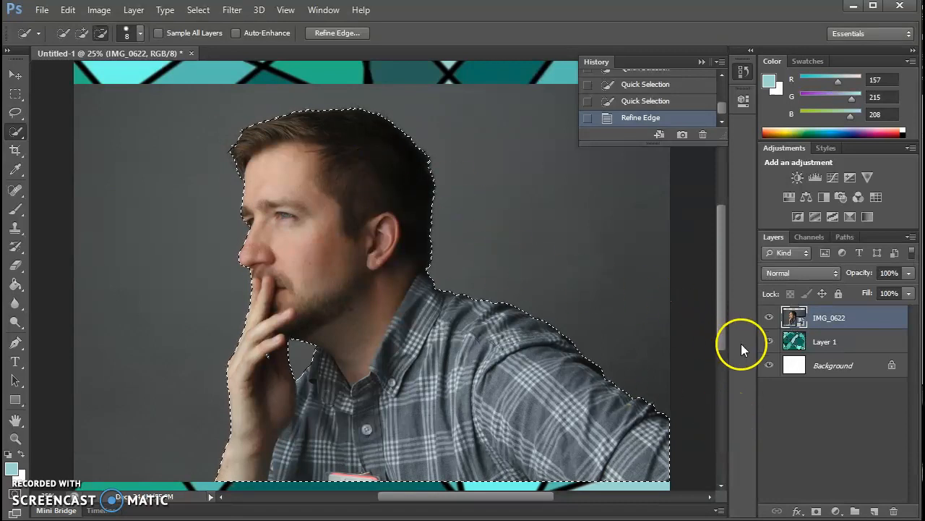
# Step: Add a layer mask to IMG_0622 from the selection and move the cut-out man down past the canvas's lower edge
pyautogui.click(817, 511)
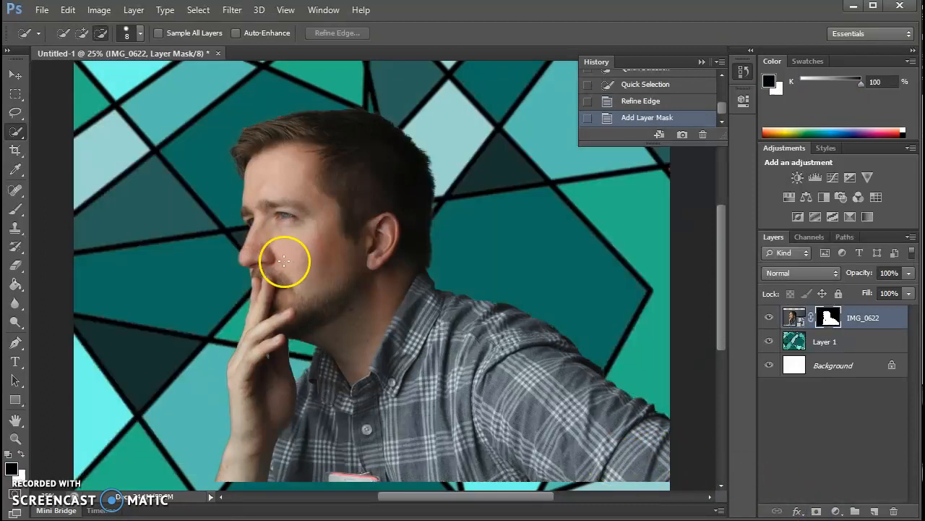
pyautogui.click(15, 74)
pyautogui.moveTo(378, 330); pyautogui.dragTo(390, 349)
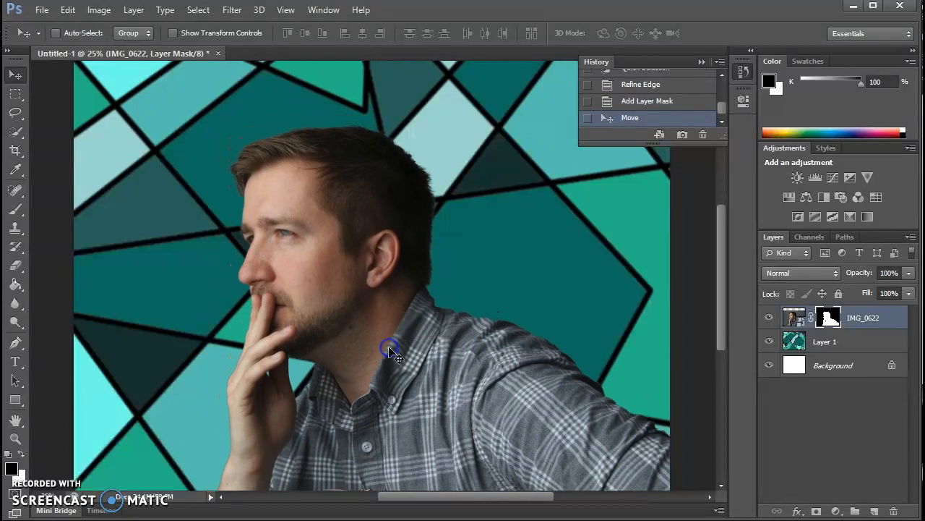
# Step: Scale the cut-out man down slightly toward the canvas's lower-right corner with Free Transform and apply it
pyautogui.hotkey('ctrl', '-')
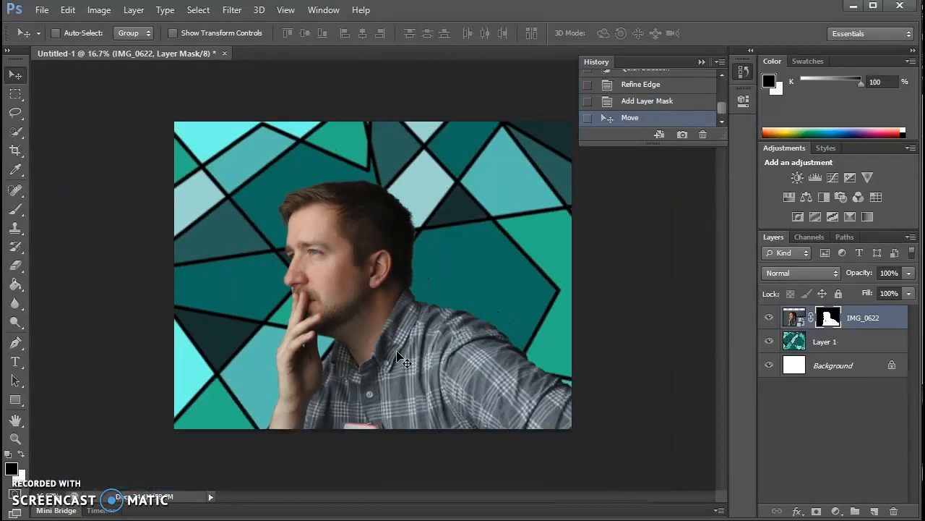
pyautogui.hotkey('ctrl', 't')
pyautogui.moveTo(179, 161); pyautogui.dragTo(177, 204)
pyautogui.doubleClick(501, 283)
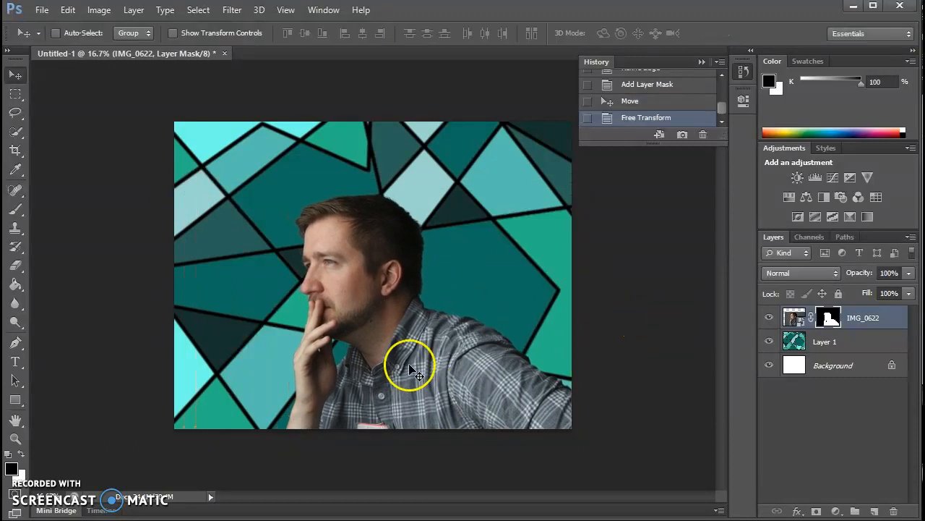